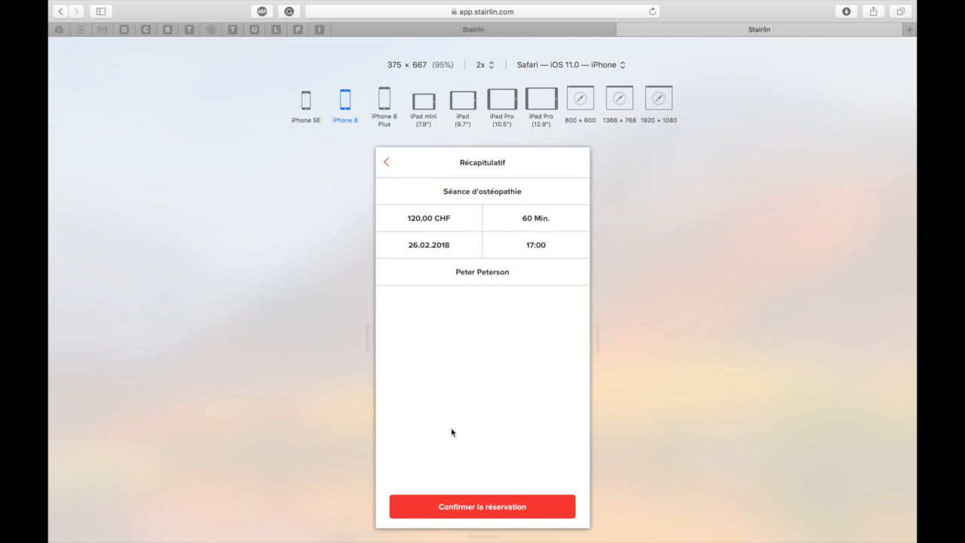
- Confirm the online booking of the Séance d'ostéopathie for 26.02.2018 at 17:00 and review the booking confirmation
left_click(444, 510)
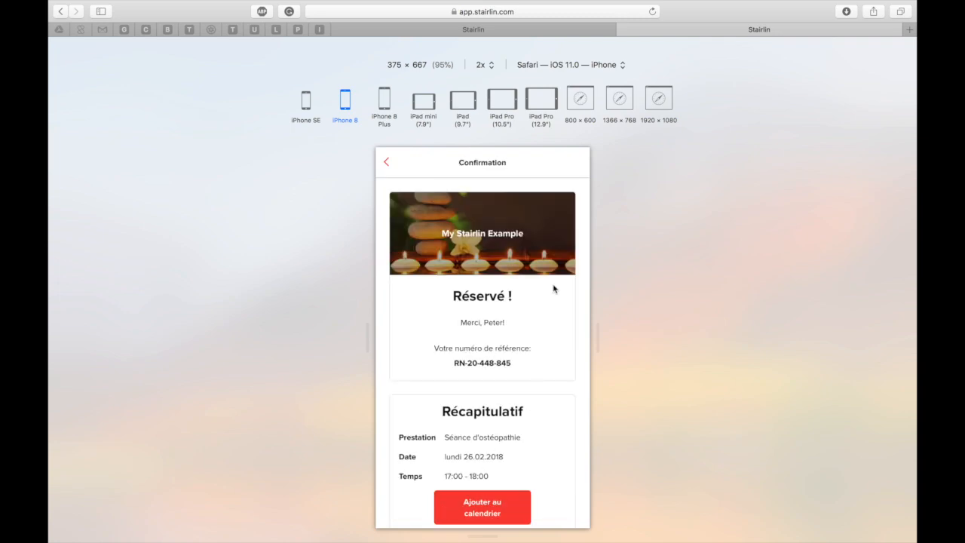
scroll(509, 377, "down", 5)
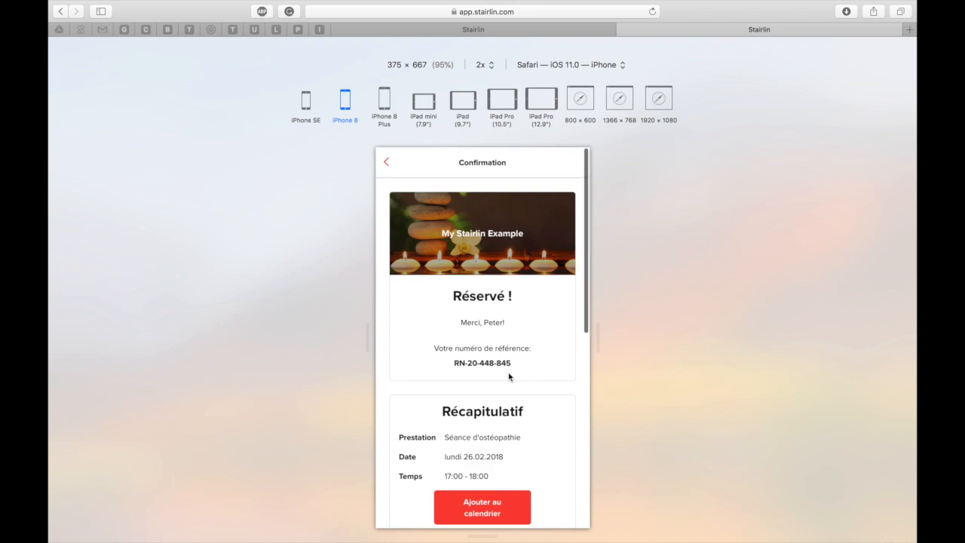
scroll(508, 377, "up", 3)
scroll(509, 377, "up", 2)
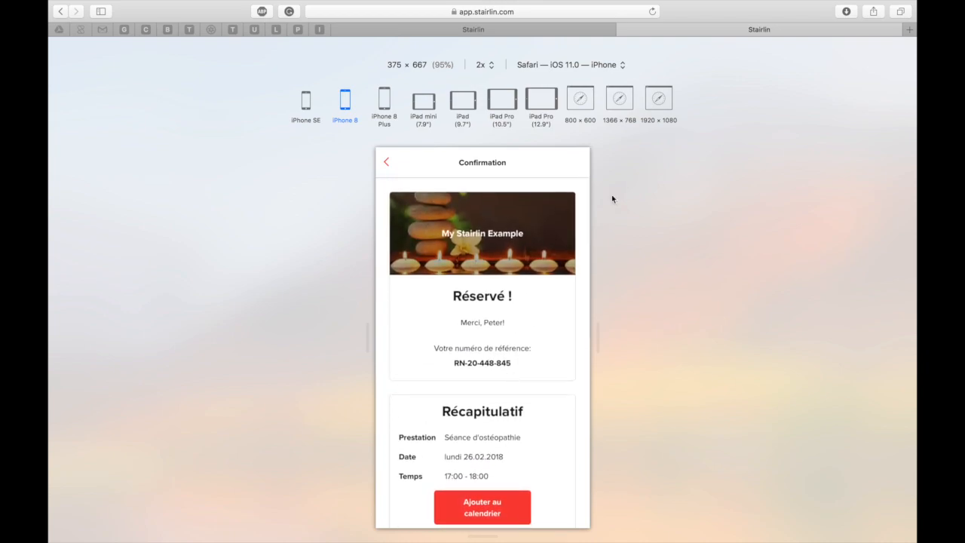
- Check the practice's schedule for the new appointment on Monday 26 February 2018 at 17:00
left_click(487, 31)
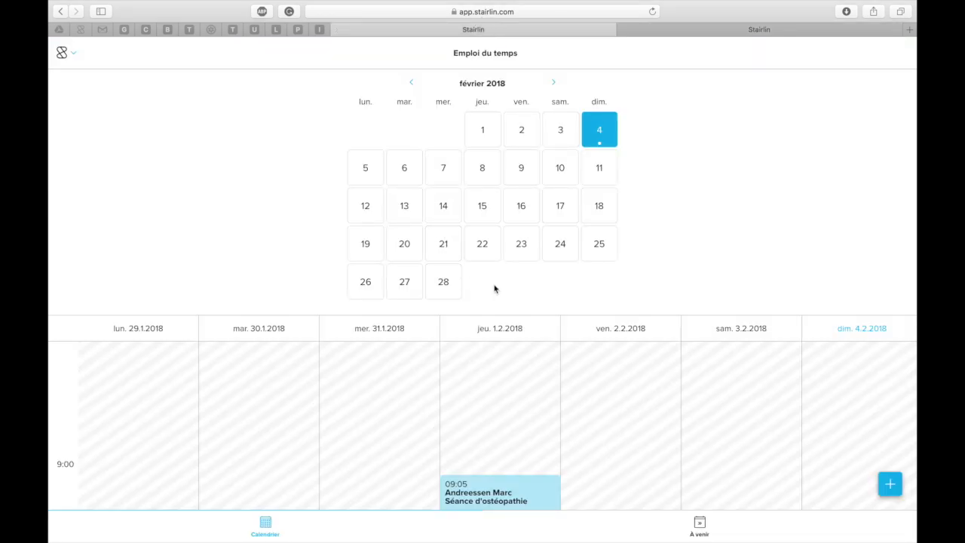
scroll(496, 287, "down", 1)
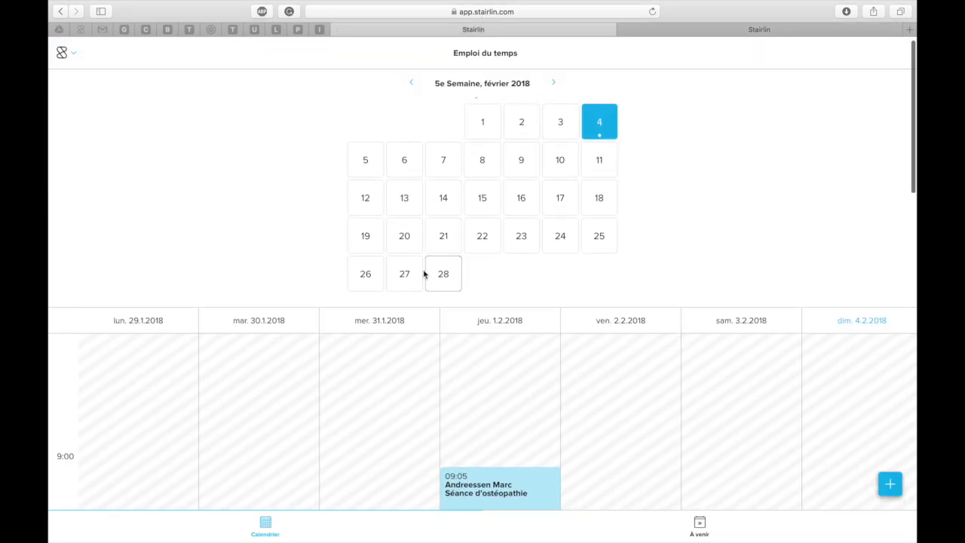
left_click(376, 274)
scroll(365, 366, "down", 5)
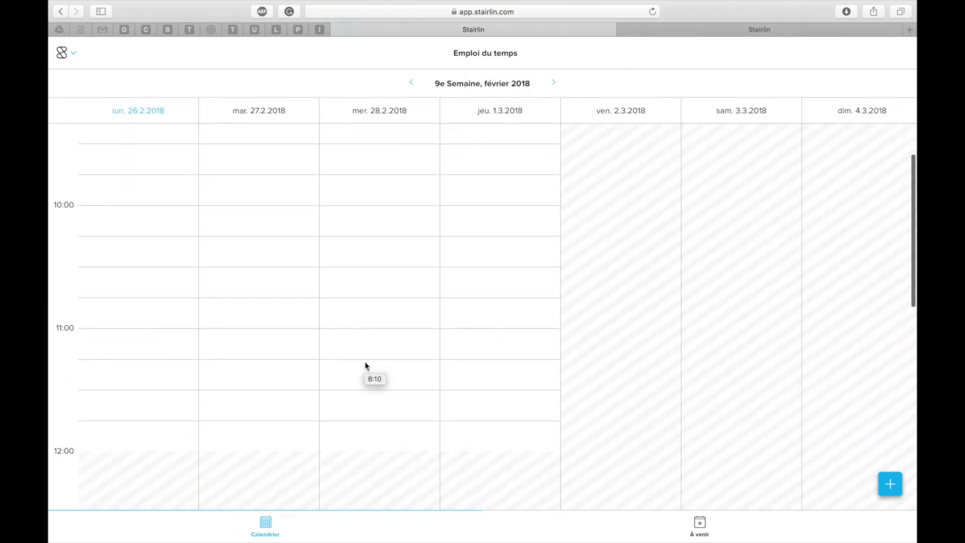
scroll(636, 331, "down", 10)
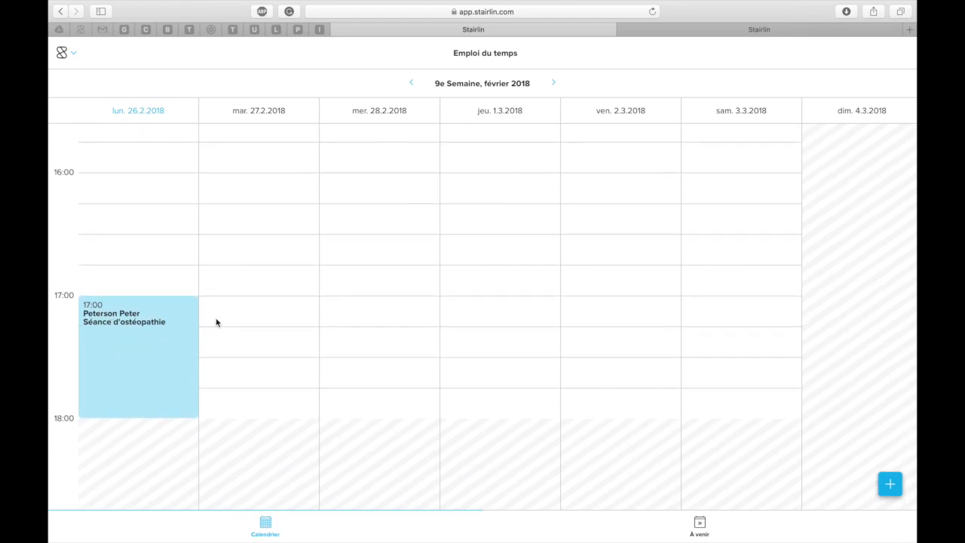
- Open the client's unsent invoice in the finance section, download it as a PDF and review the reimbursement document through to its amounts
left_click(66, 55)
left_click(119, 187)
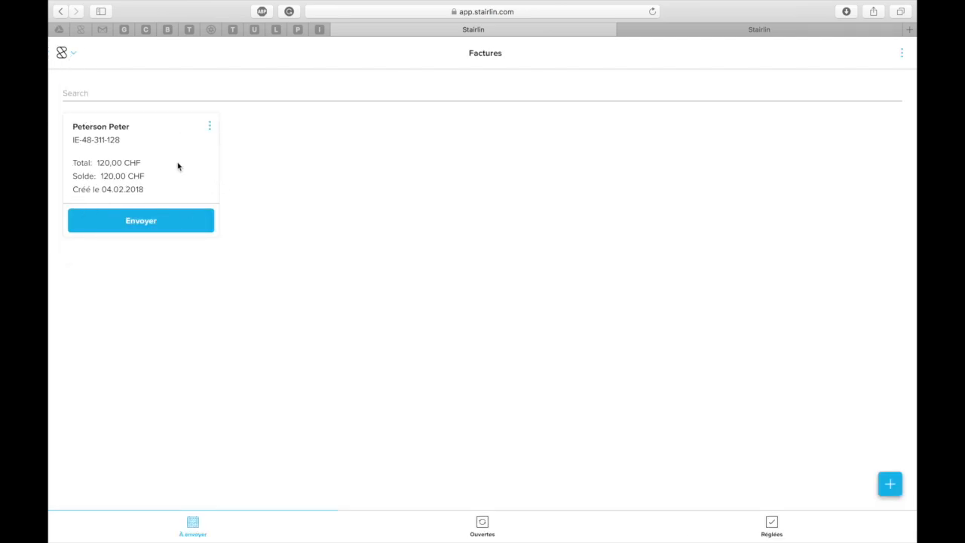
left_click(150, 174)
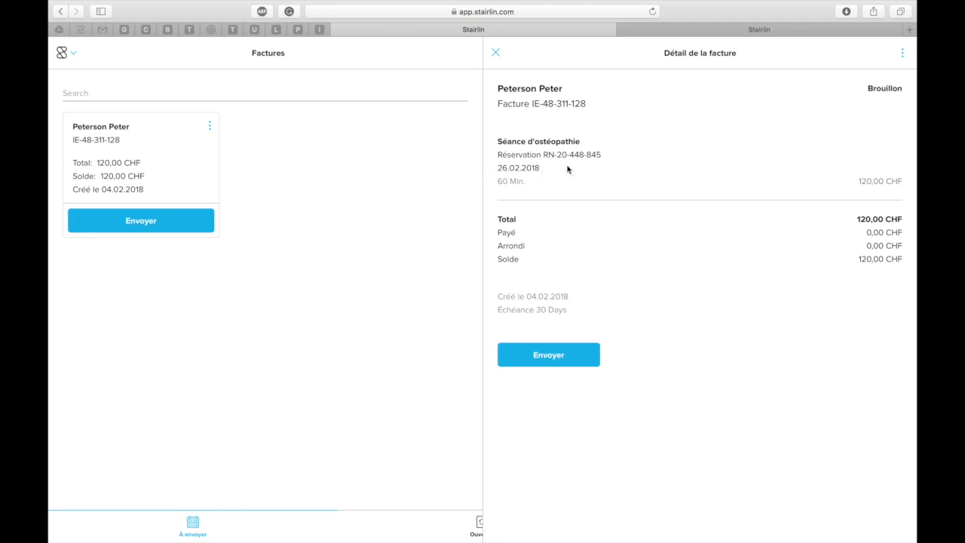
left_click(902, 53)
left_click(481, 484)
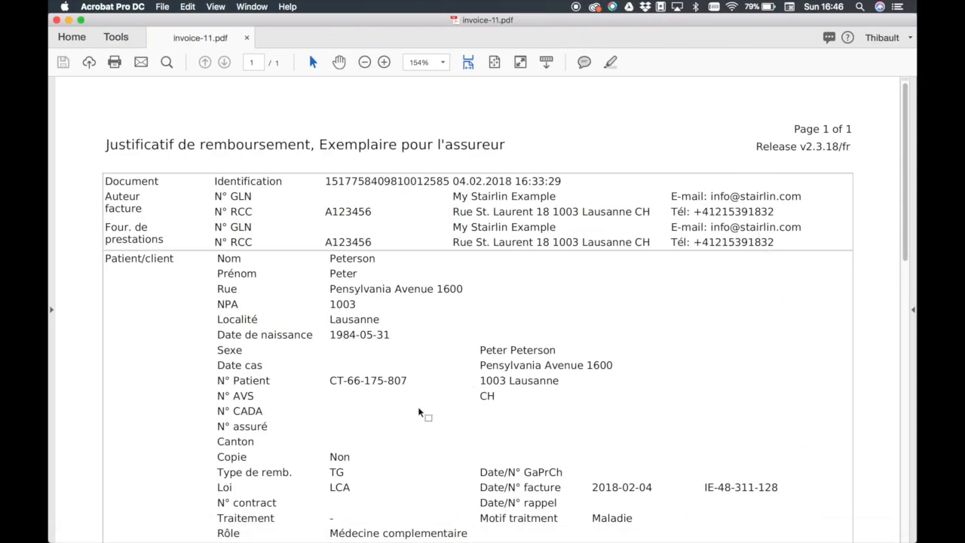
scroll(420, 411, "down", 10)
scroll(420, 411, "up", 4)
scroll(419, 411, "down", 1)
scroll(420, 411, "down", 10)
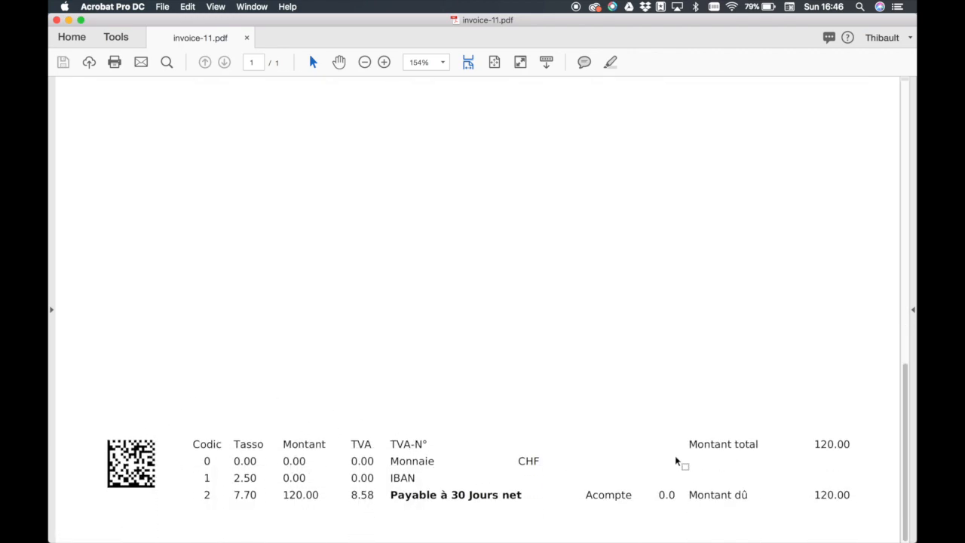
scroll(556, 377, "up", 15)
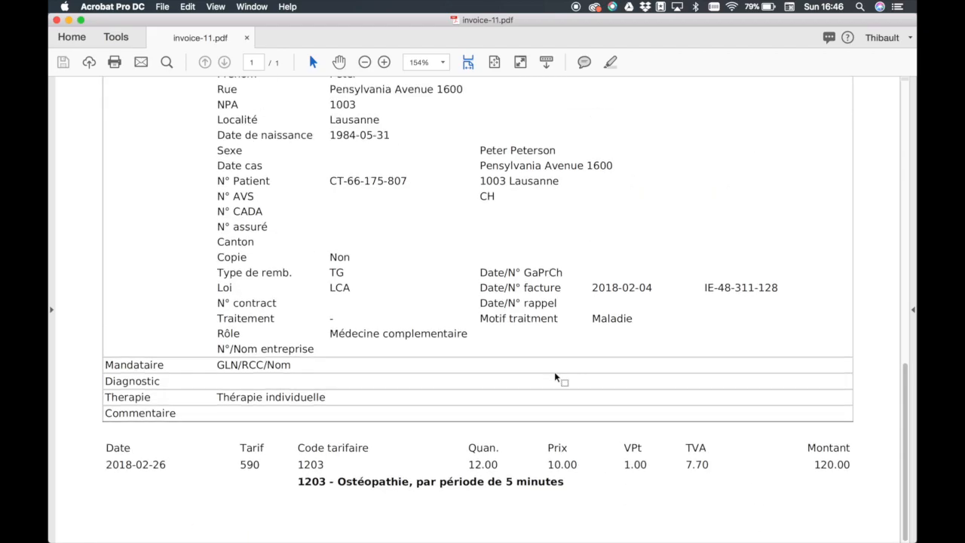
- Return to Safari, add a cash payment (En espèces) of 120.00 CHF to the invoice and close its details
key("ctrl+Up")
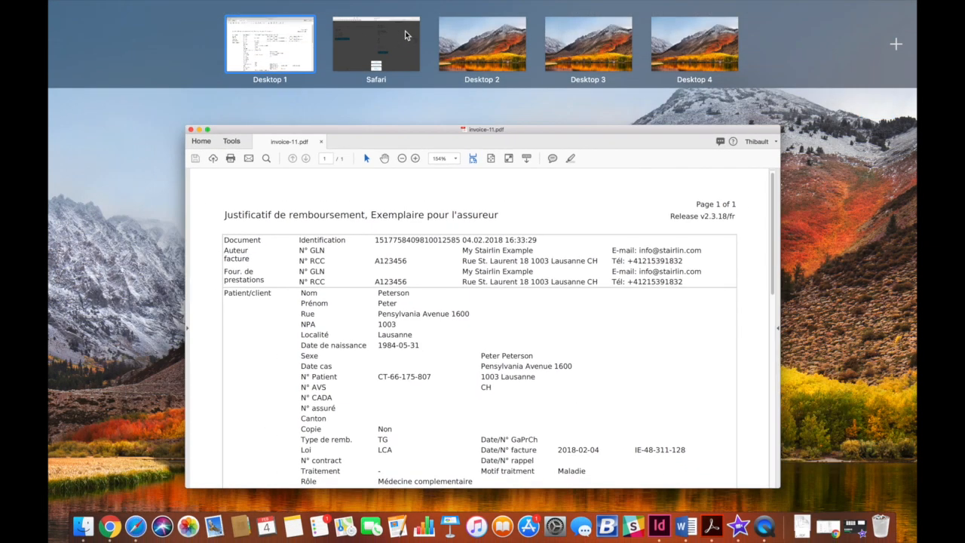
left_click(405, 43)
left_click(404, 201)
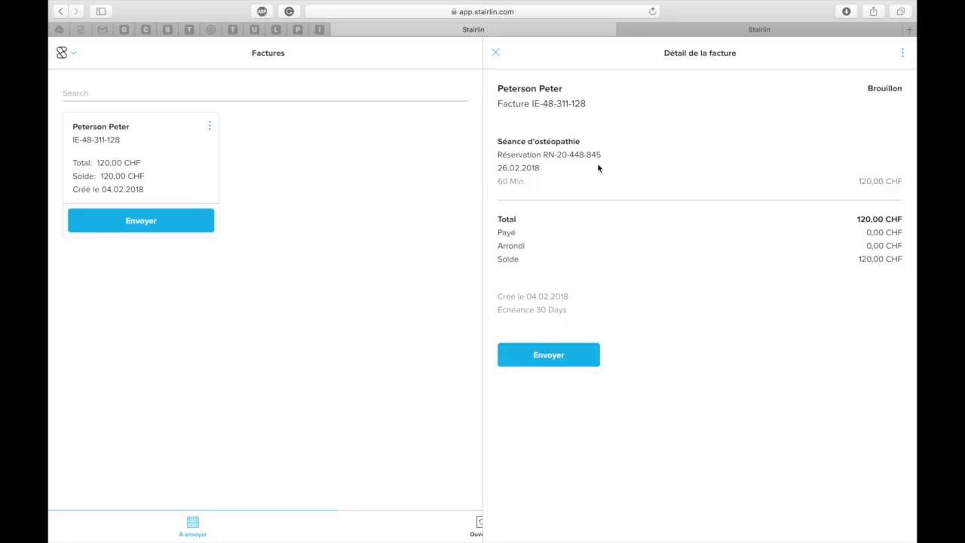
left_click(902, 53)
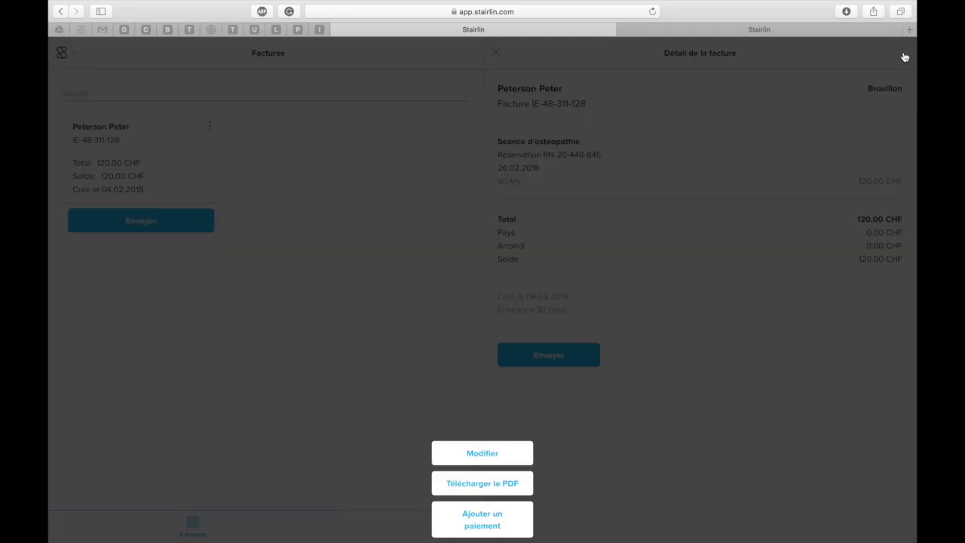
left_click(492, 518)
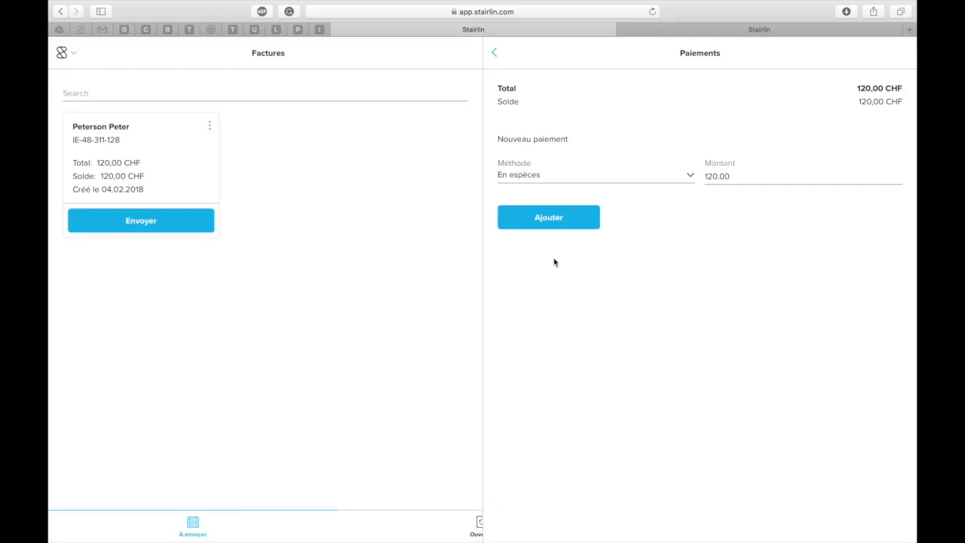
left_click(578, 222)
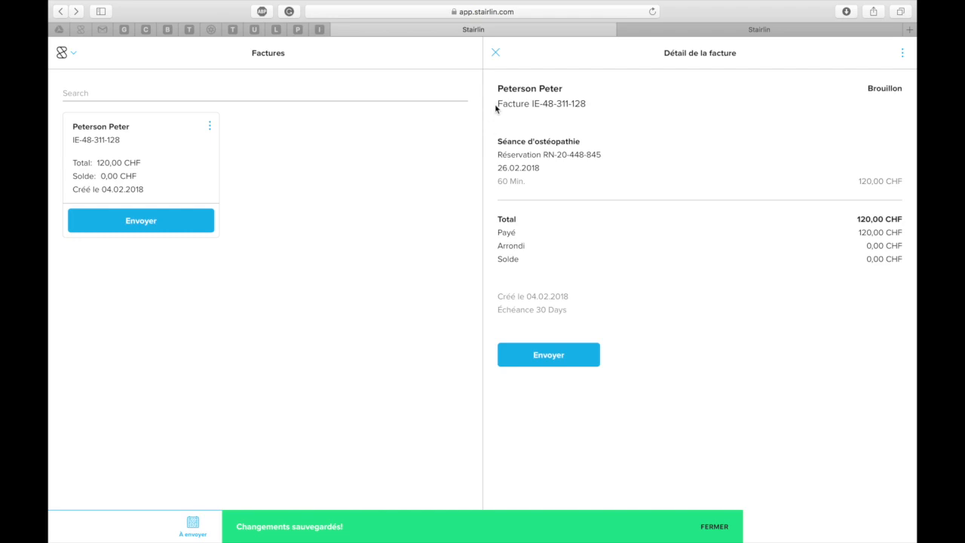
left_click(495, 52)
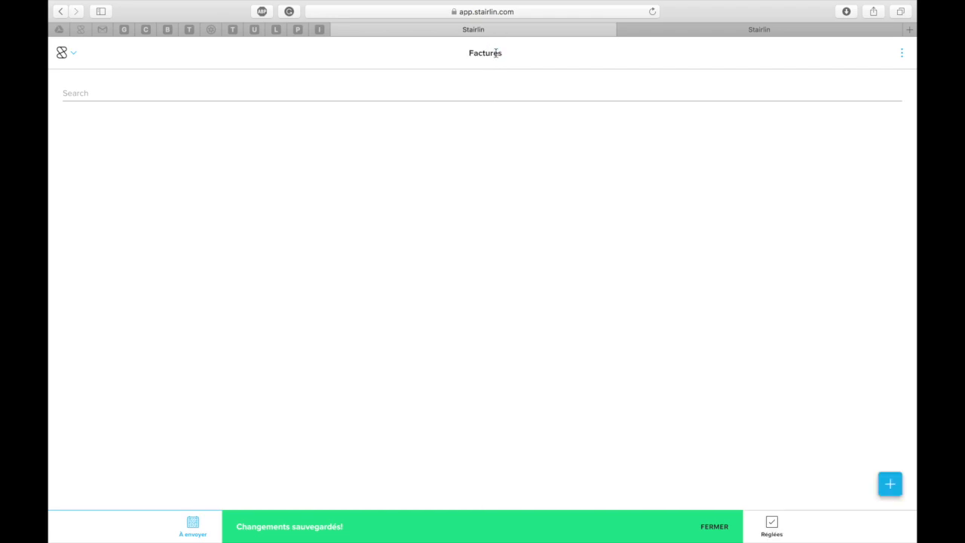
- Start a new reservation from the practice's schedule for the Séance d'ostéopathie service
left_click(79, 60)
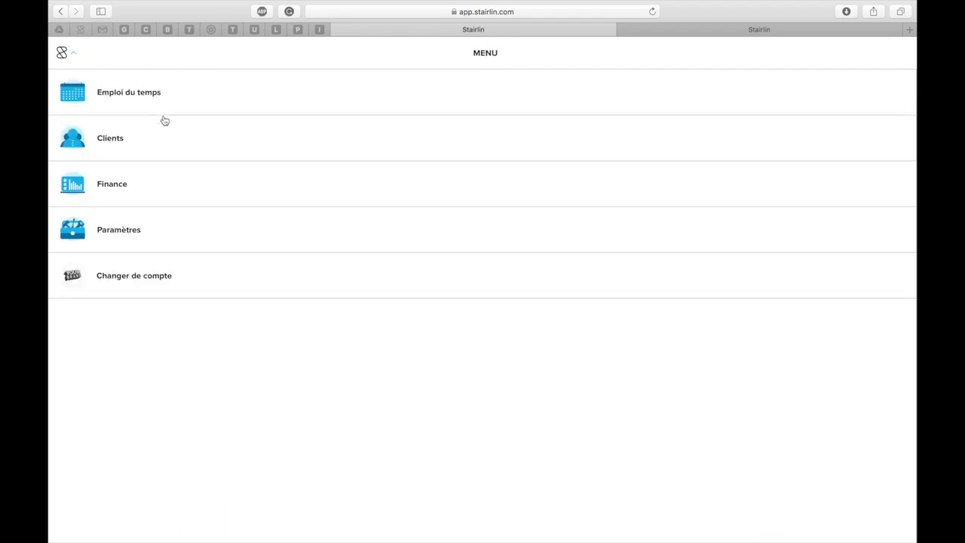
left_click(177, 97)
left_click(894, 484)
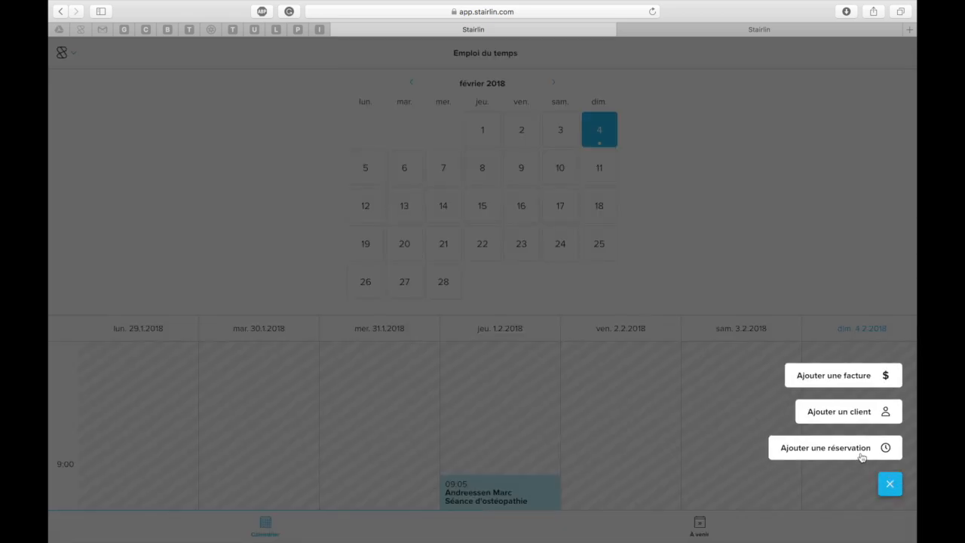
left_click(861, 452)
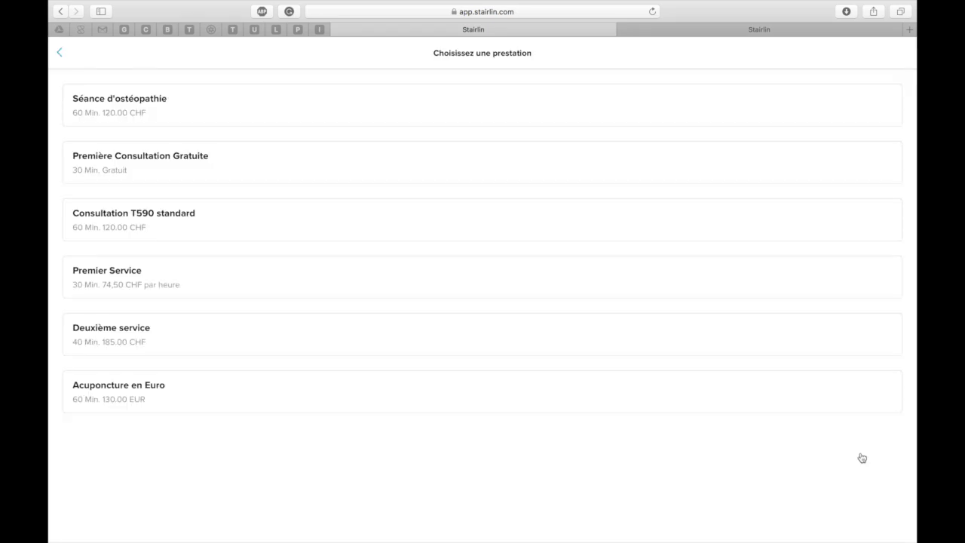
left_click(107, 111)
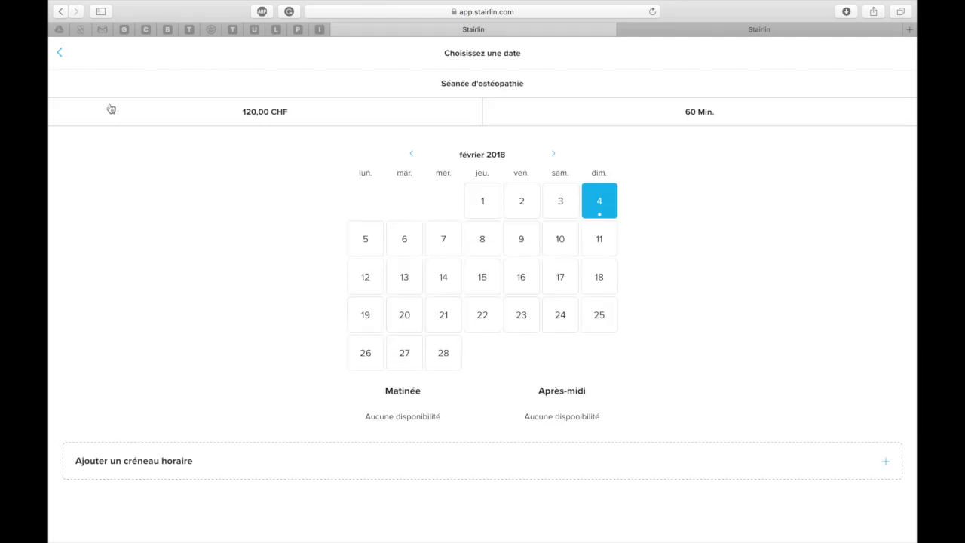
- Schedule the reservation for 29 March 2018 in the 17:00 - 18:00 slot
left_click(553, 152)
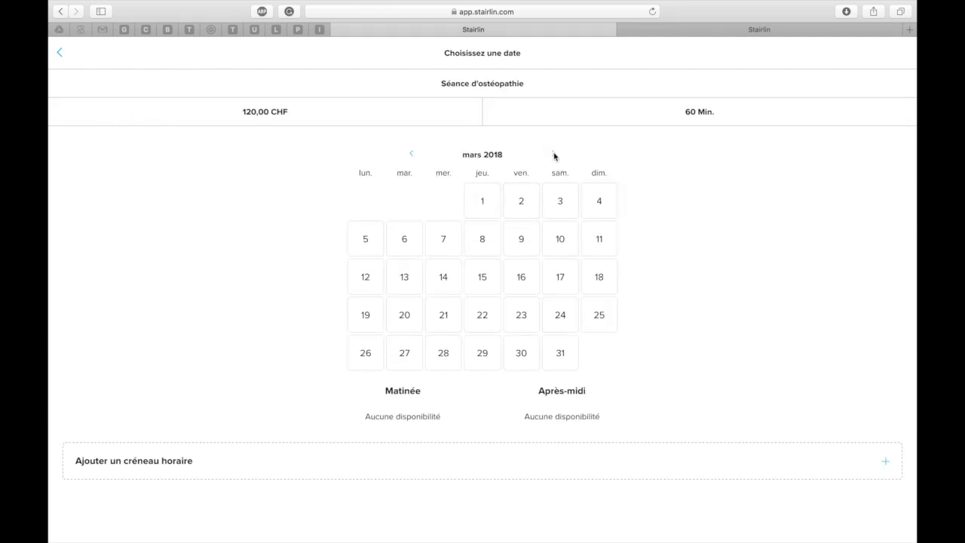
left_click(482, 353)
scroll(609, 440, "down", 3)
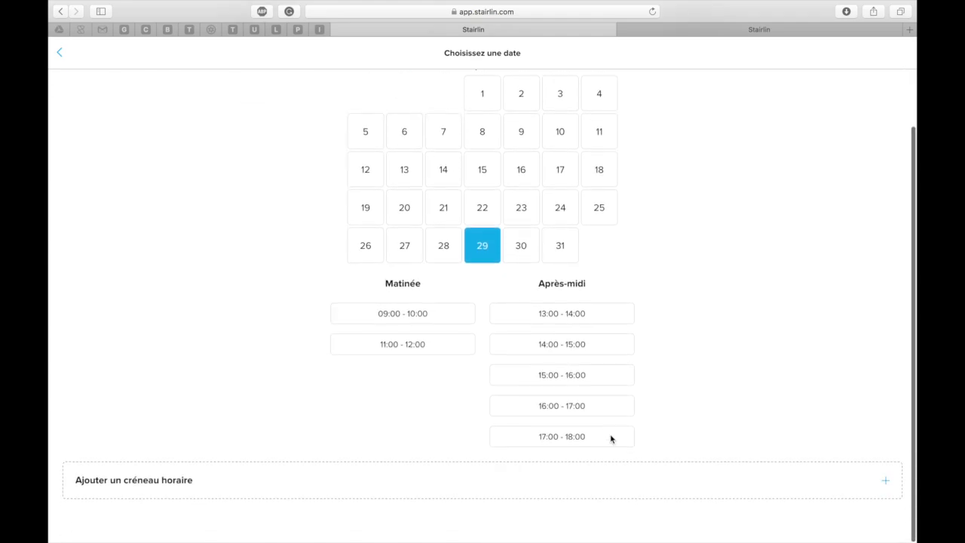
left_click(551, 439)
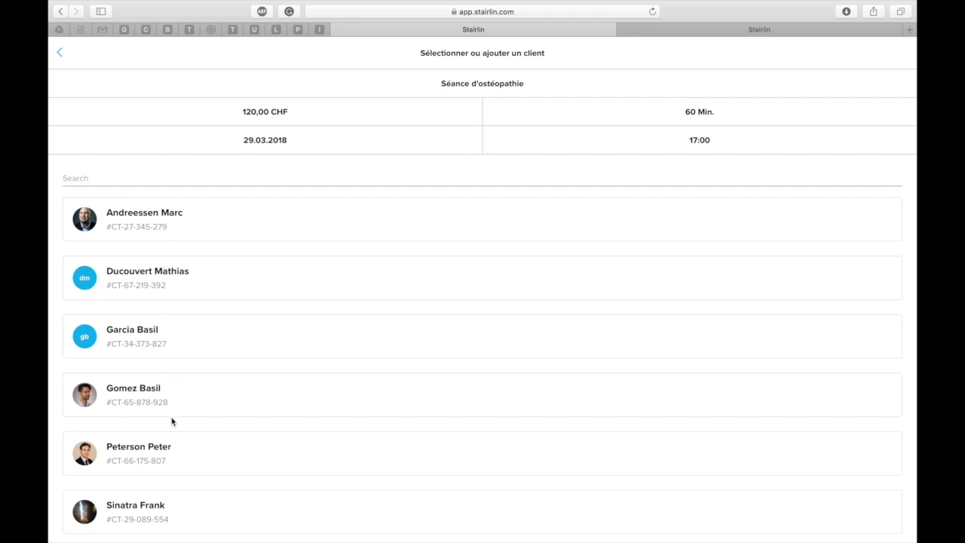
- Find the existing client by first name, assign them to the reservation and confirm it
left_click(174, 181)
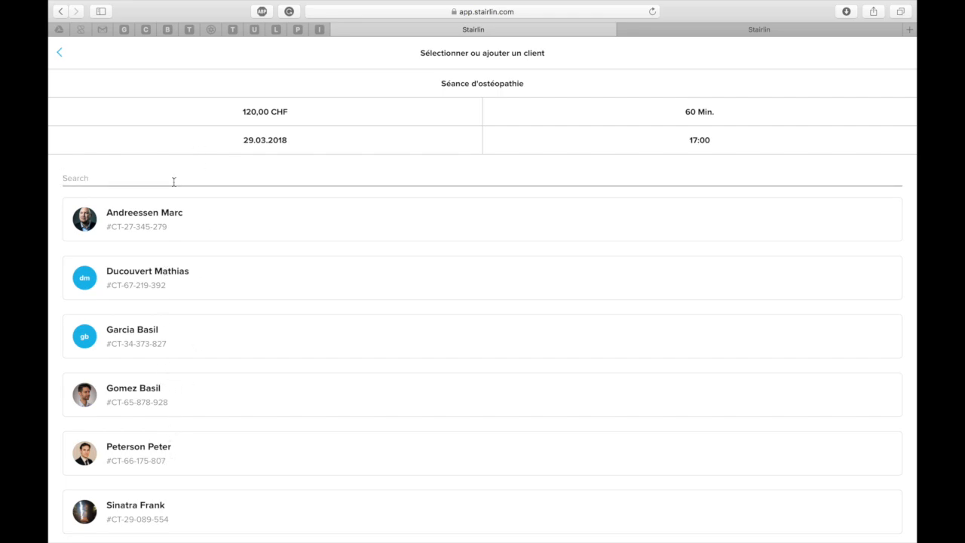
type("peter")
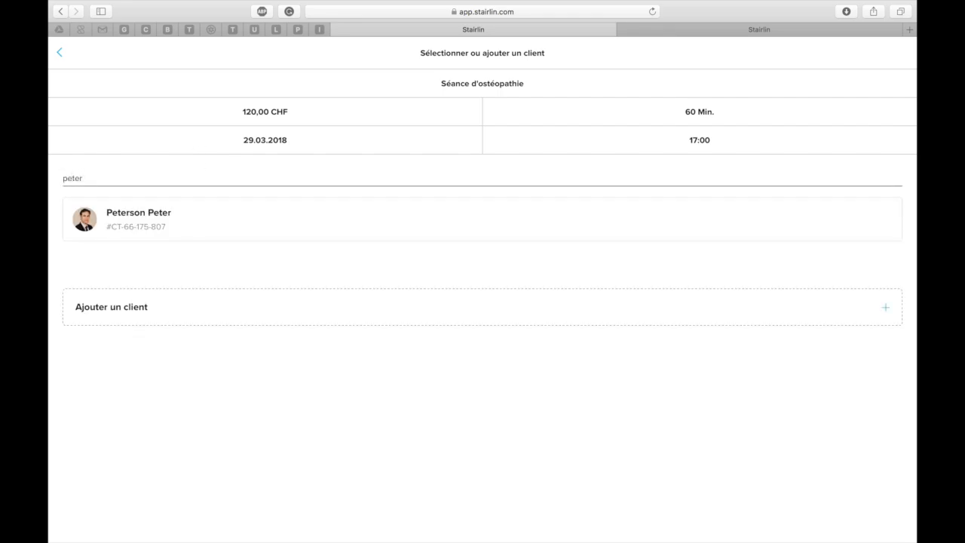
left_click(154, 216)
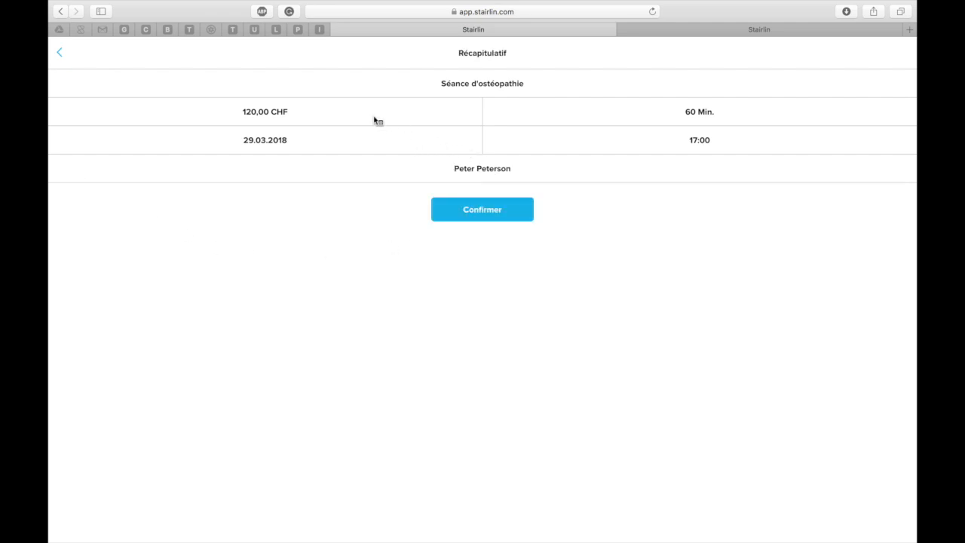
left_click(507, 218)
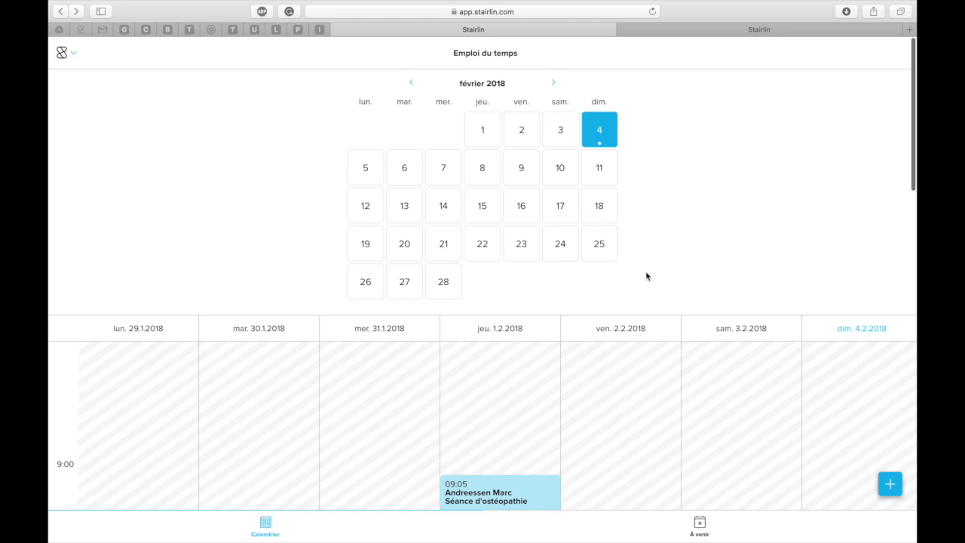
- Open the client's unsent invoice from the finance section to check its sessions, payment and balance
scroll(646, 277, "down", 1)
scroll(646, 277, "up", 1)
left_click(70, 59)
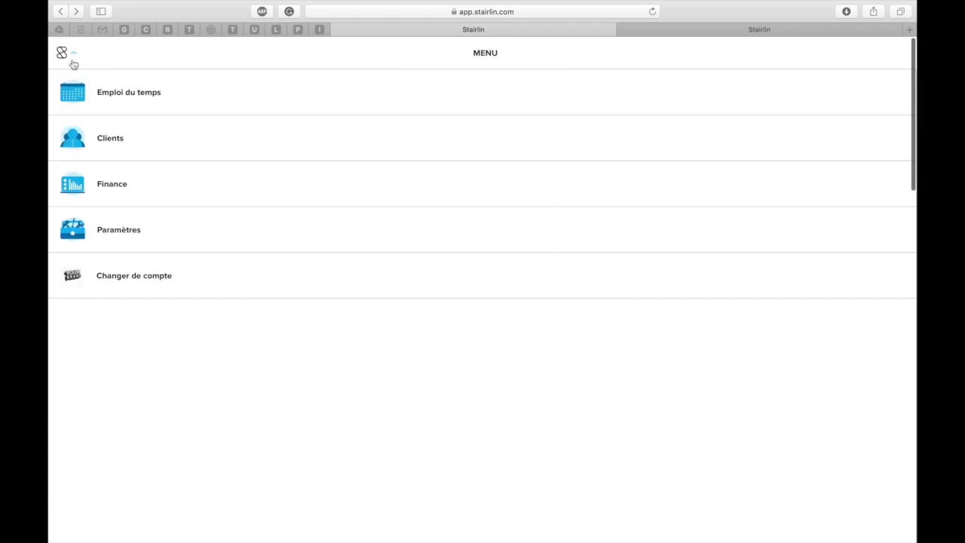
left_click(121, 186)
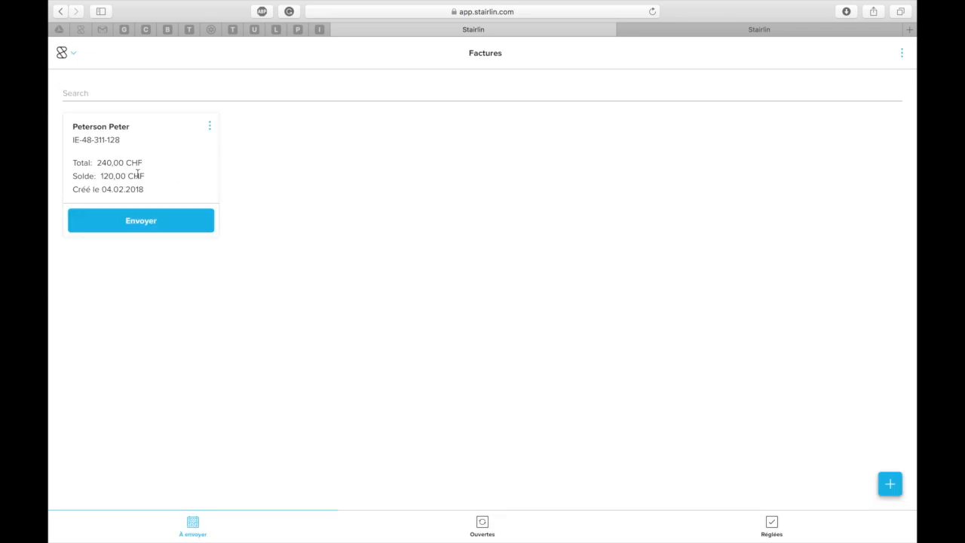
left_click(190, 177)
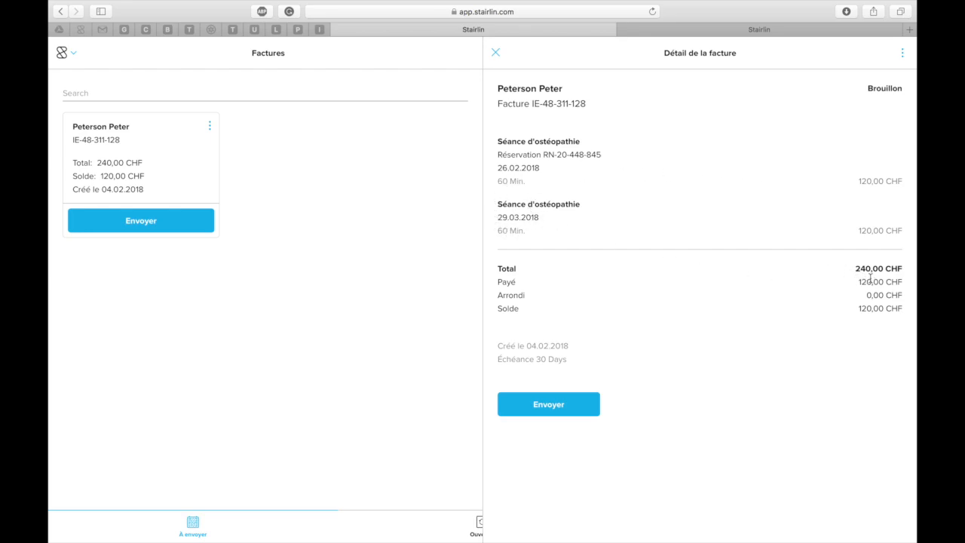
- Download the updated invoice as a PDF and review its osteopathy line items
left_click(901, 55)
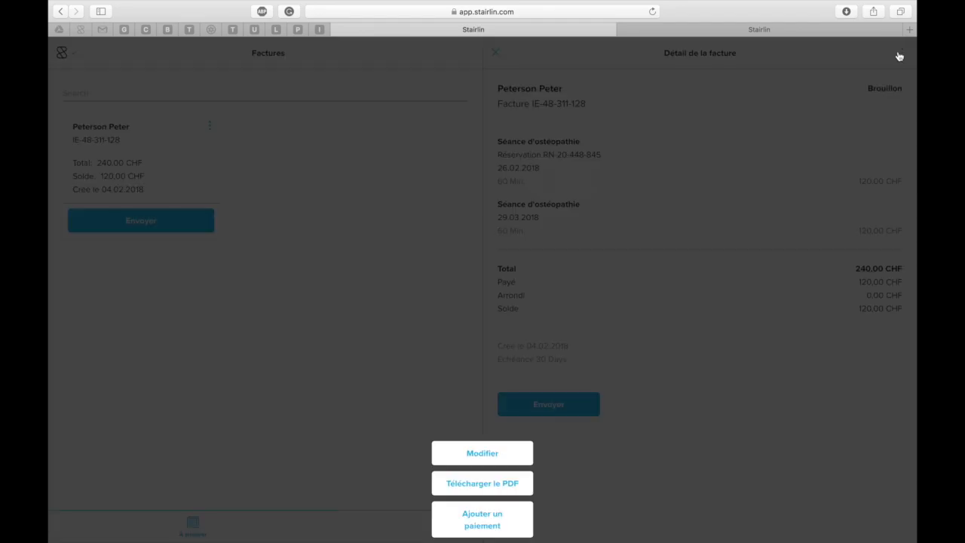
left_click(501, 491)
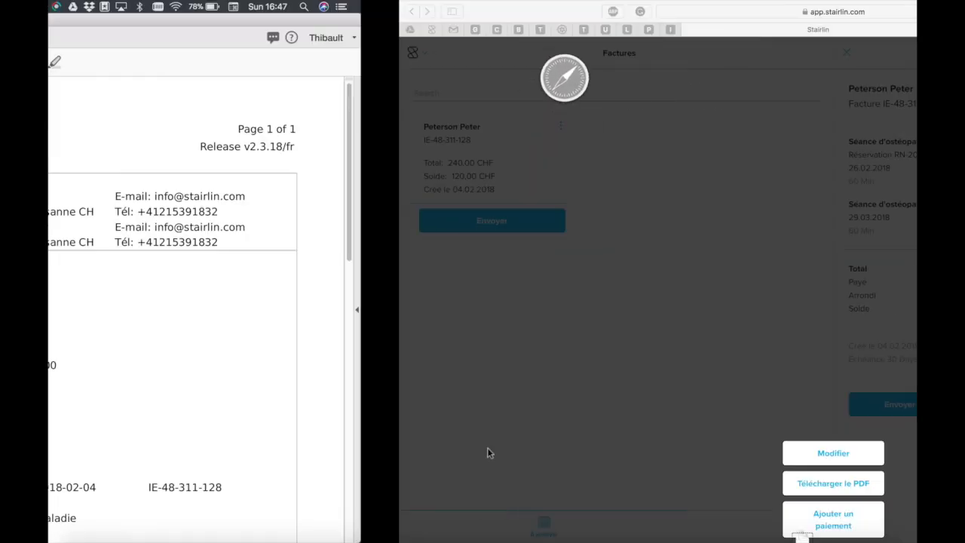
scroll(441, 390, "down", 10)
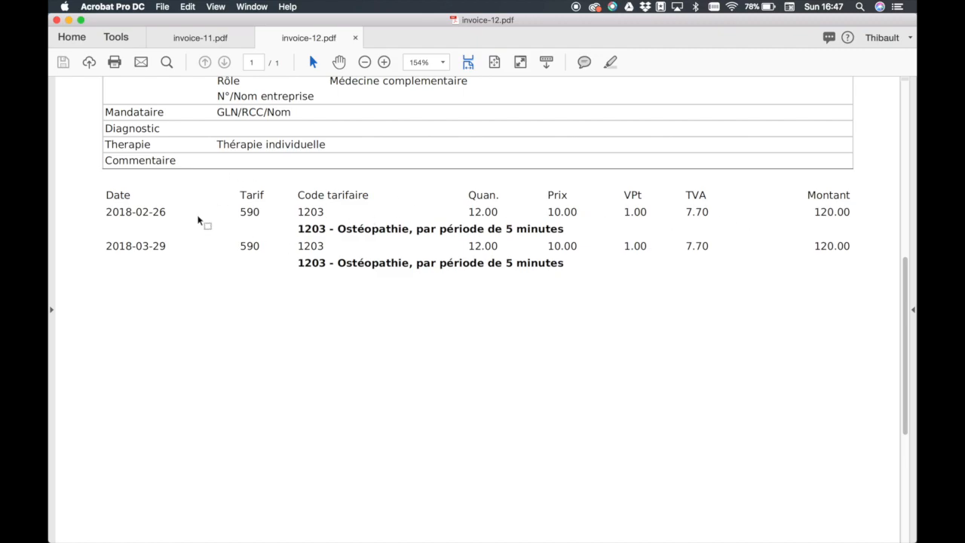
- Check the total amount, deposit and amount due at the end of the invoice PDF
scroll(702, 303, "down", 5)
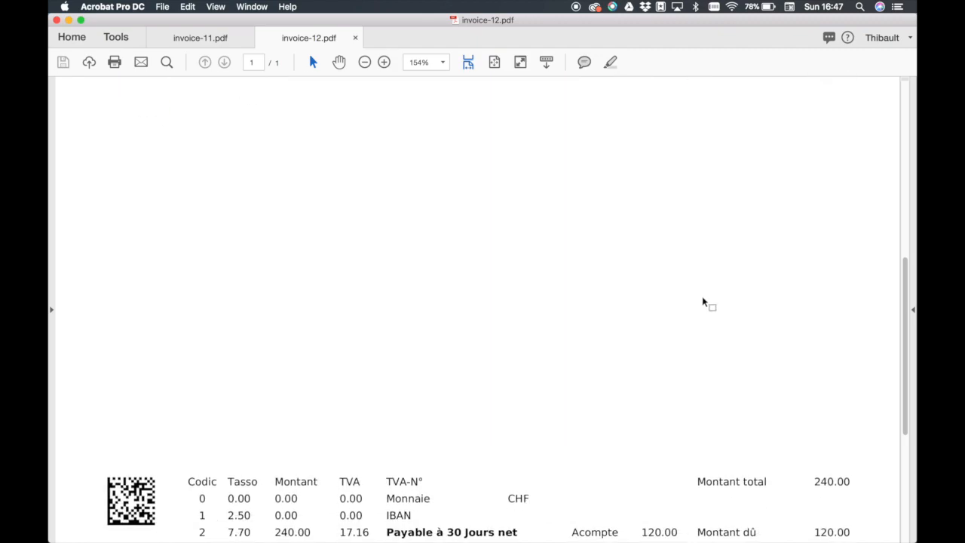
scroll(702, 303, "down", 1)
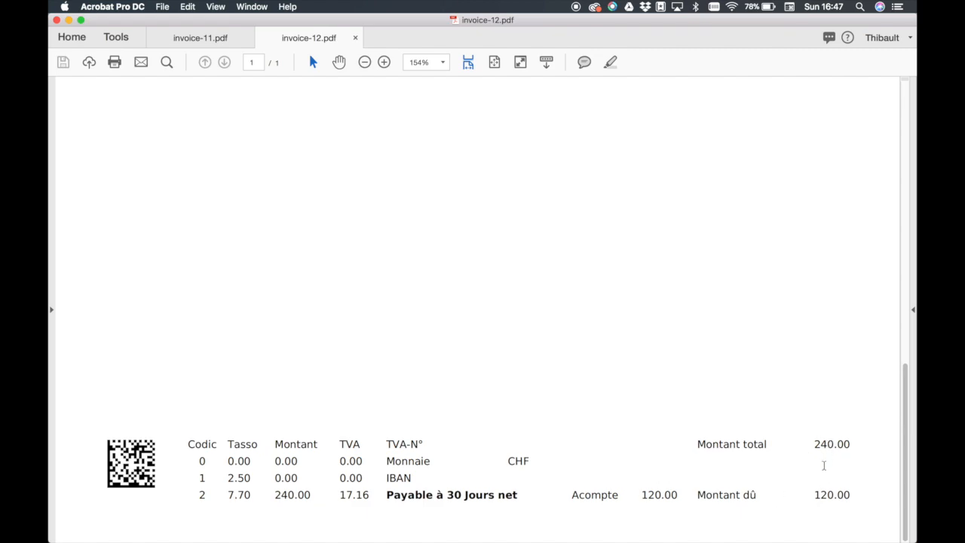
scroll(783, 427, "up", 10)
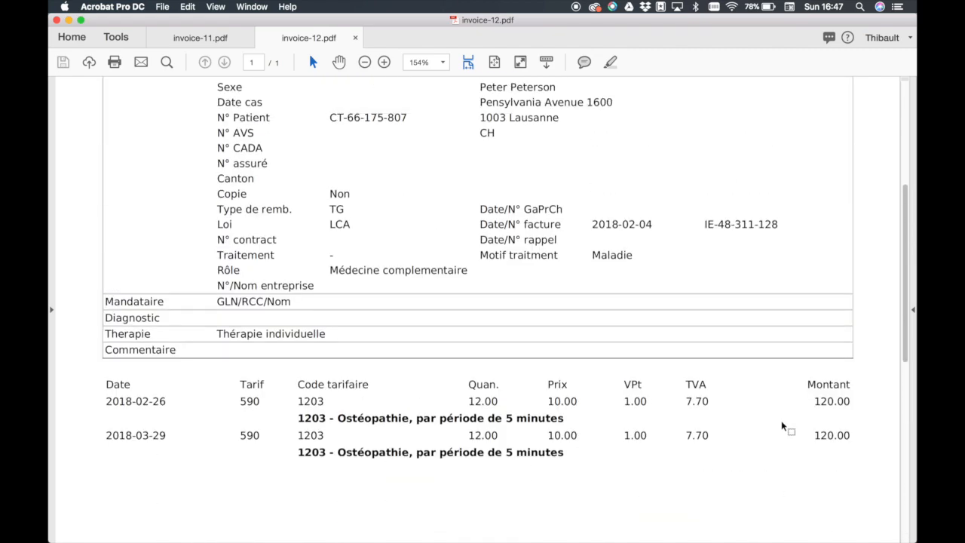
scroll(783, 426, "up", 3)
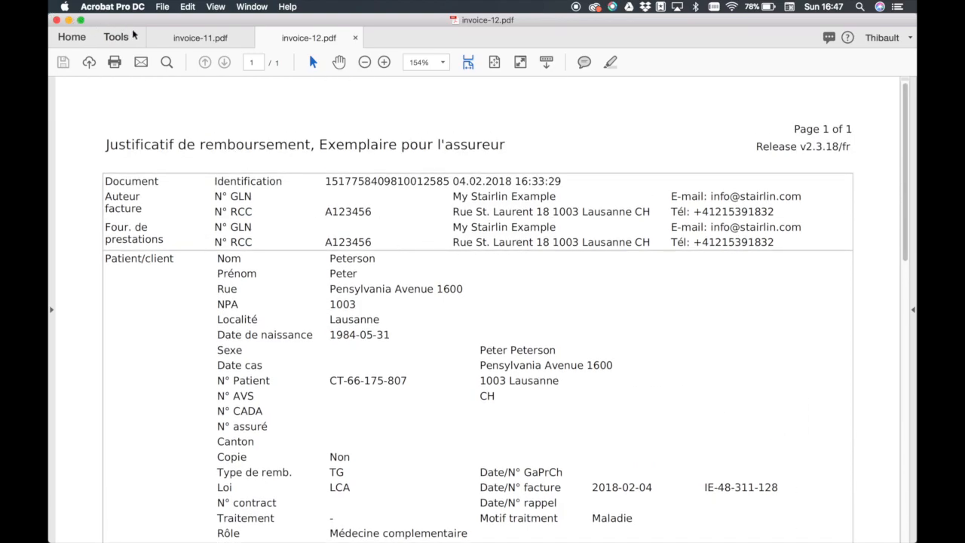
- Switch back to Stairlin in Safari, record a cash payment of 120.00 CHF on the invoice and send the invoice
mouse_move(51, 7)
left_click(375, 44)
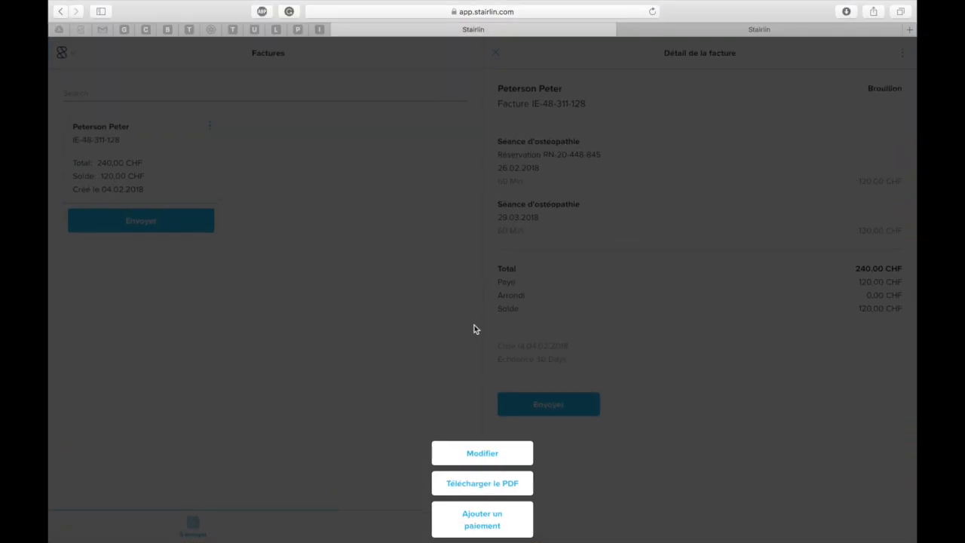
left_click(498, 520)
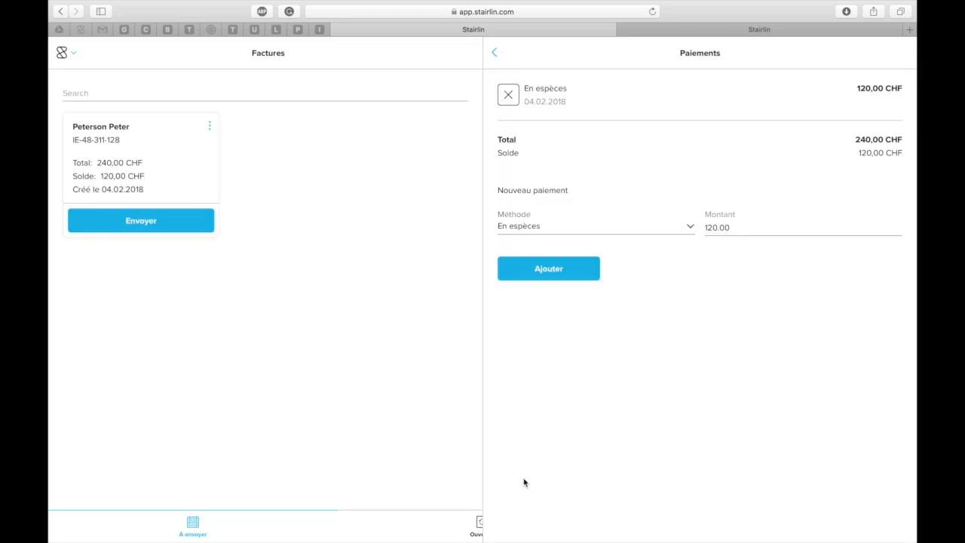
left_click(578, 270)
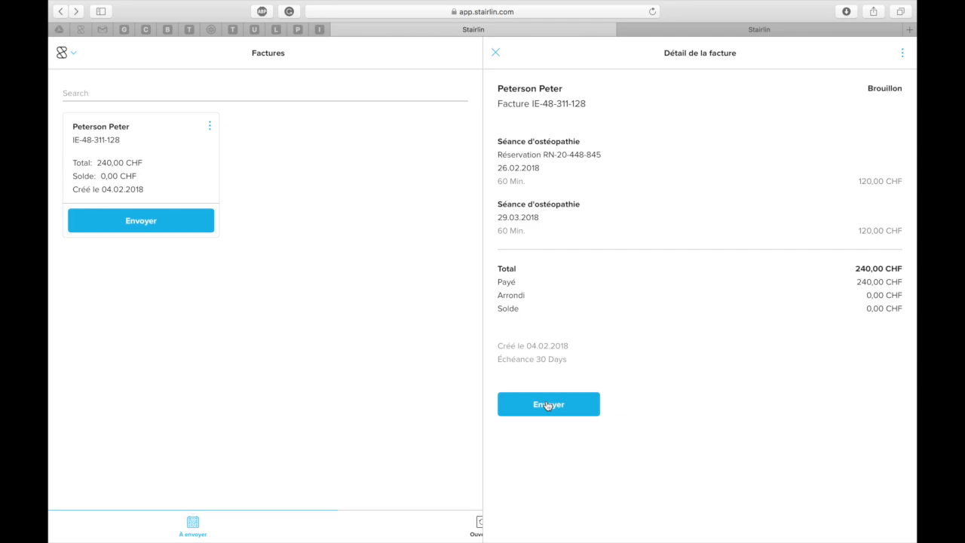
left_click(548, 405)
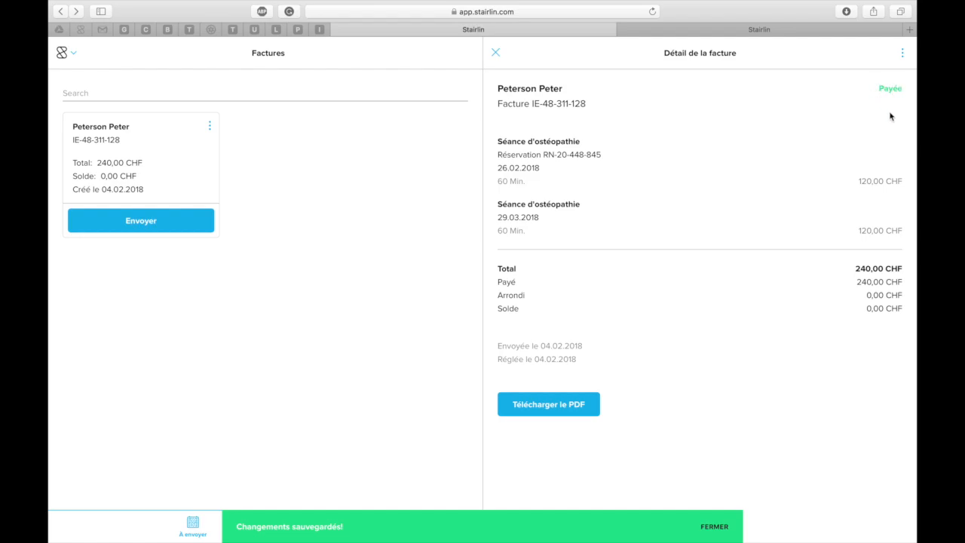
- Download the sent invoice as a PDF, check its deposit and amount due, and return to Stairlin in Safari
left_click(575, 405)
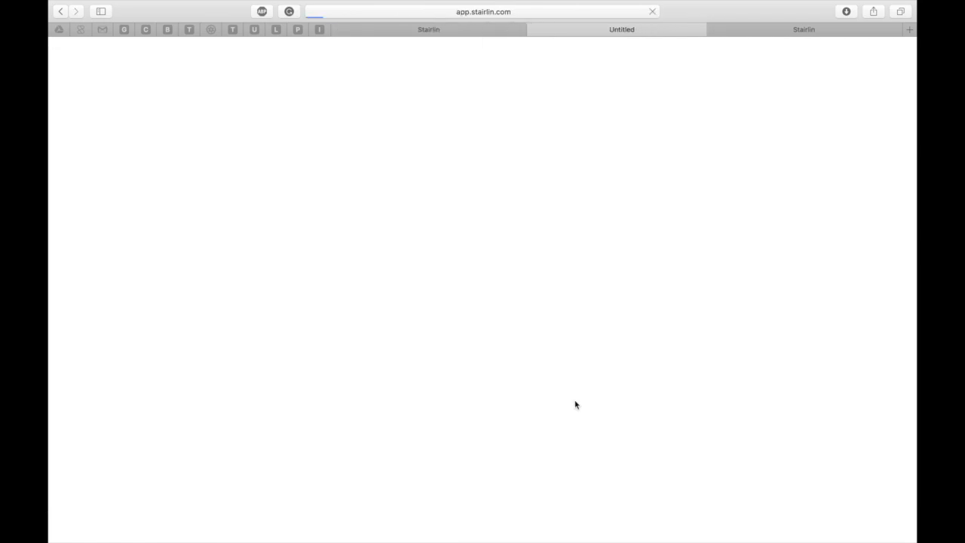
scroll(550, 365, "down", 10)
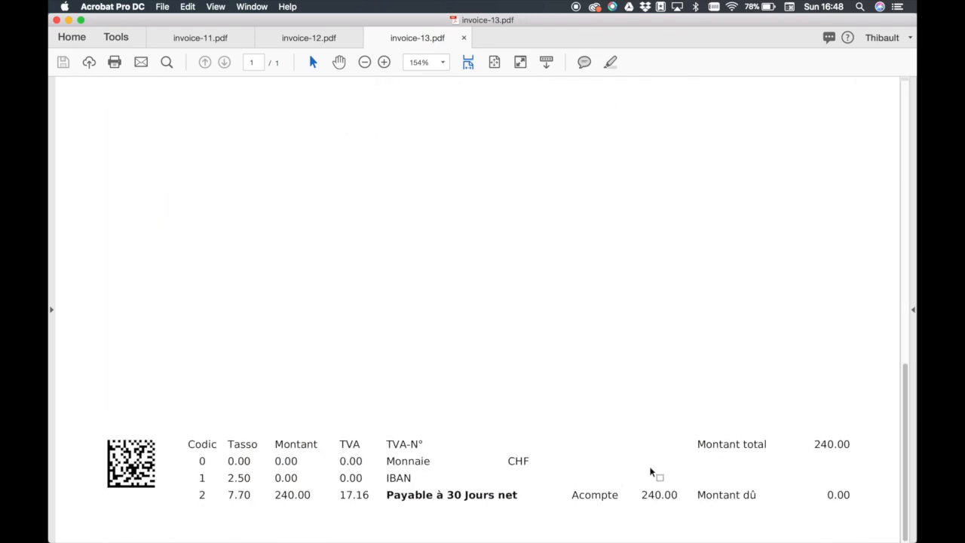
scroll(637, 319, "up", 10)
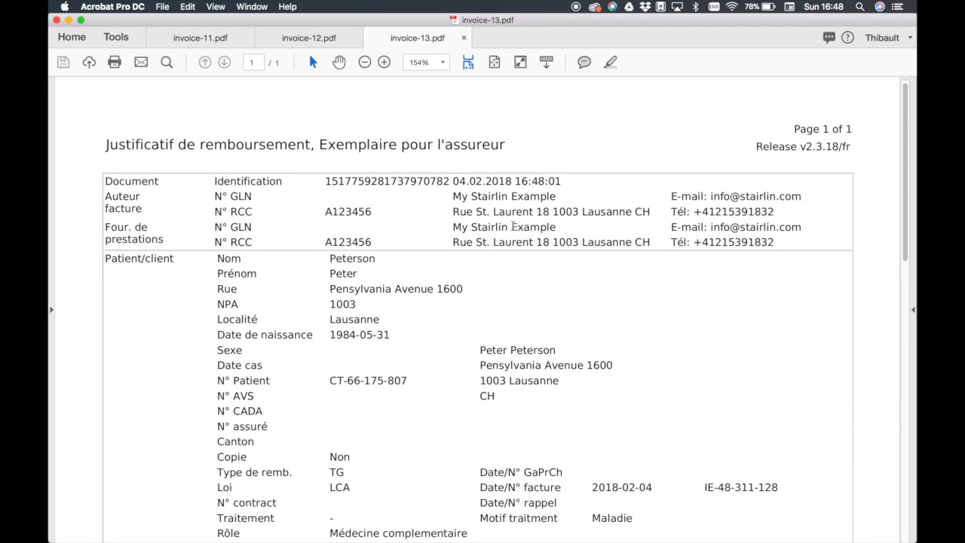
mouse_move(49, 1)
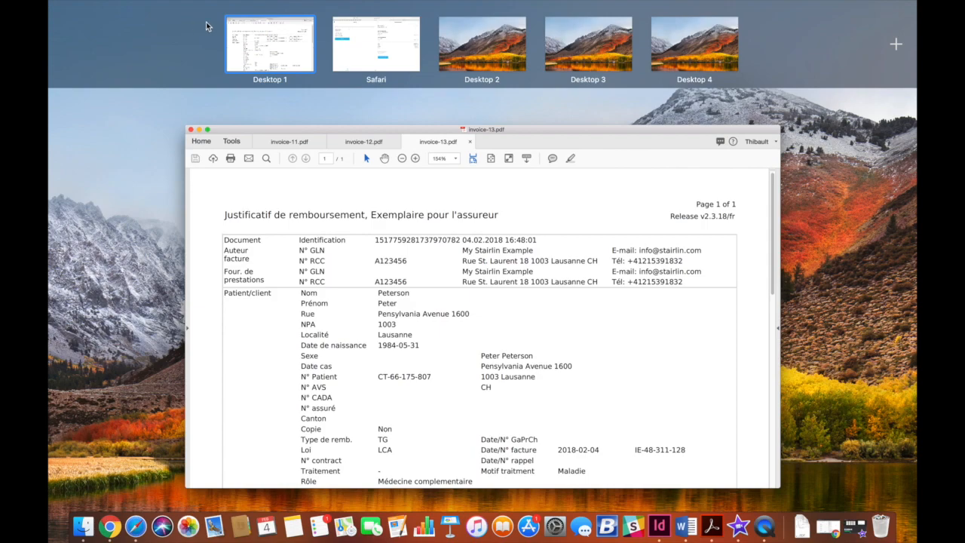
left_click(351, 55)
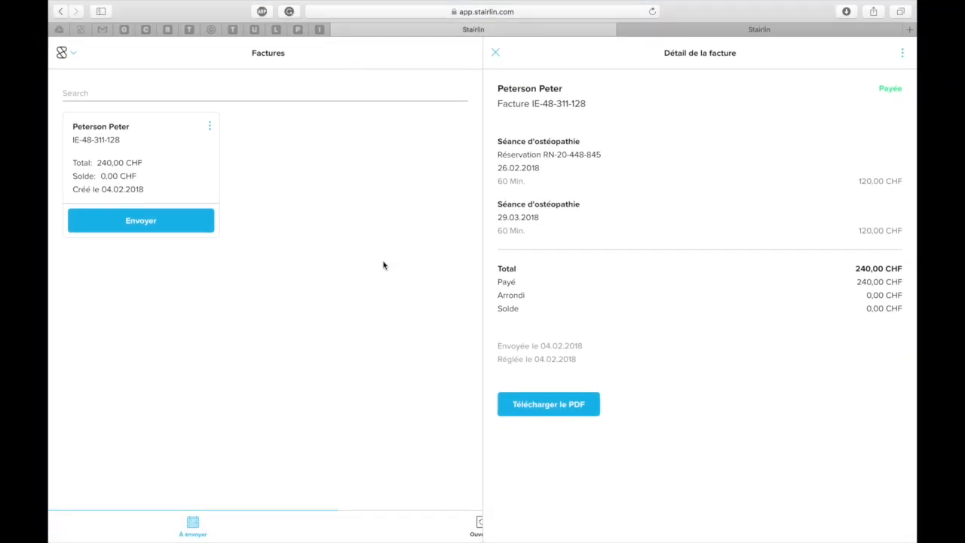